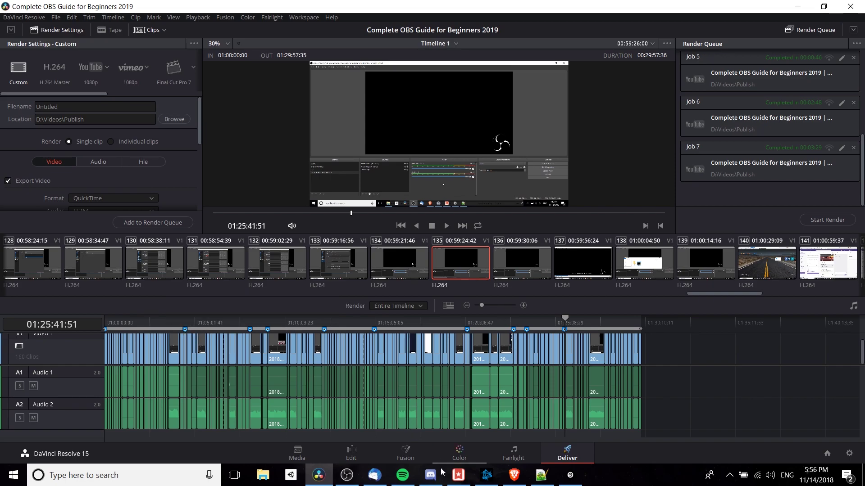
Zoom the Deliver timeline into the marked section and park the playhead on Marker 2 at 01:20:14:13
left_click_drag(481, 305, 485, 306)
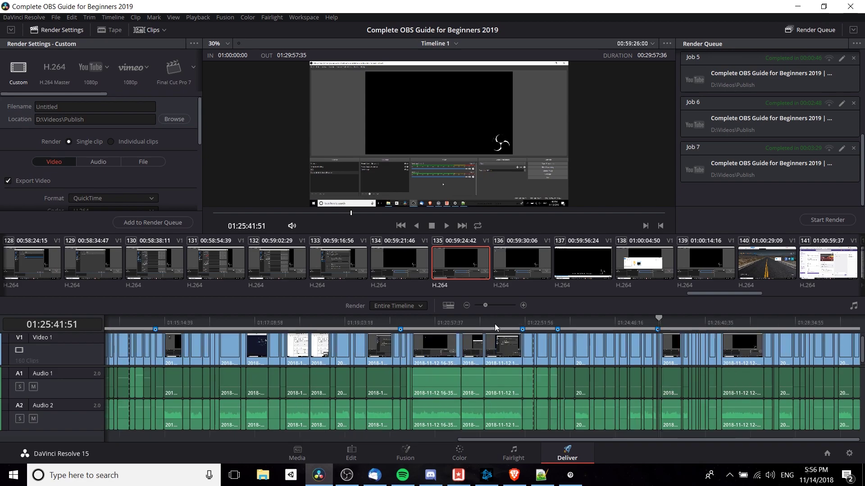
left_click(522, 329)
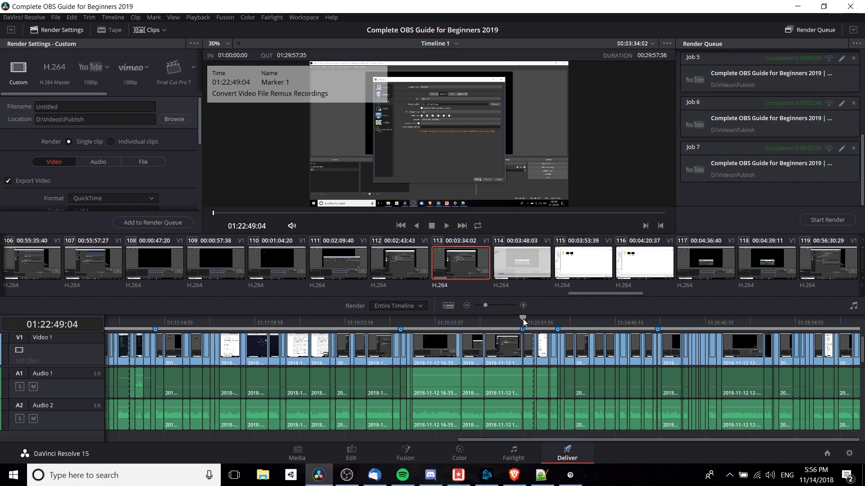
left_click_drag(521, 318, 398, 320)
mouse_move(400, 330)
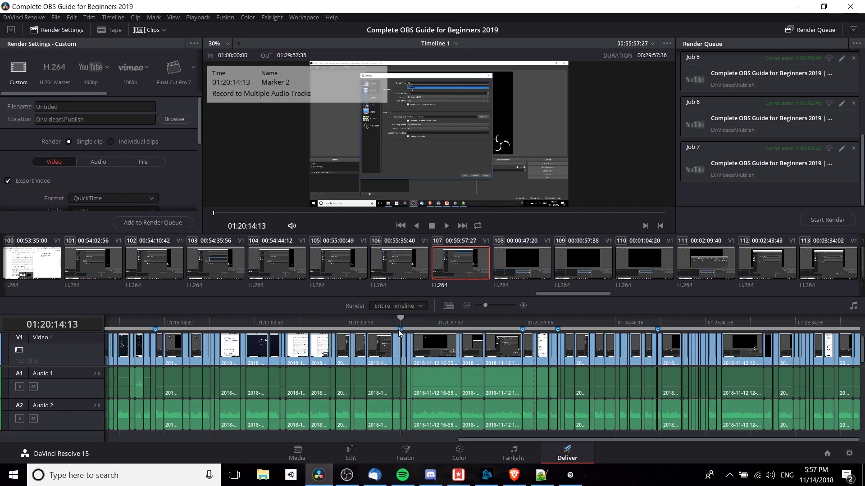
Switch to the Edit page with the playhead at 01:21:01:46 and no clip selected
left_click(434, 321)
left_click(360, 452)
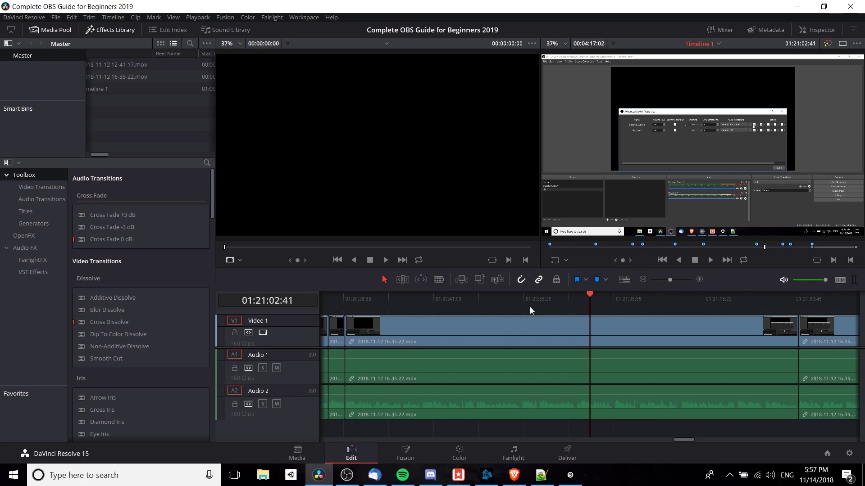
left_click_drag(591, 298, 582, 300)
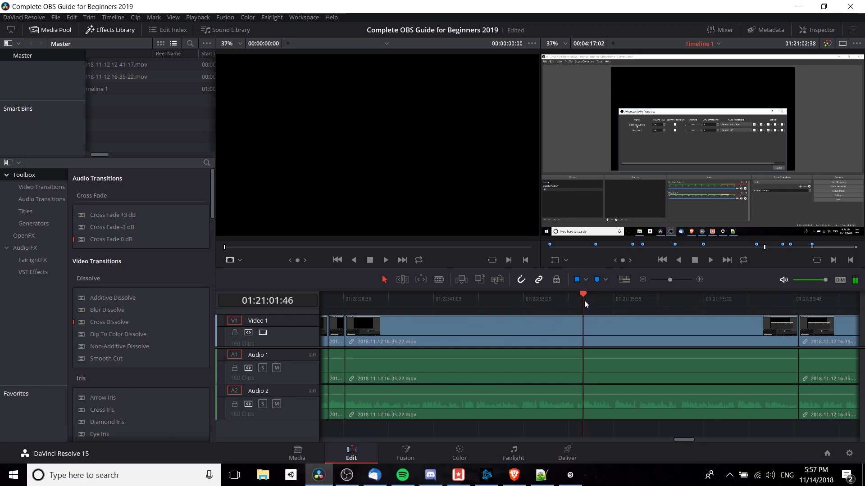
left_click(571, 334)
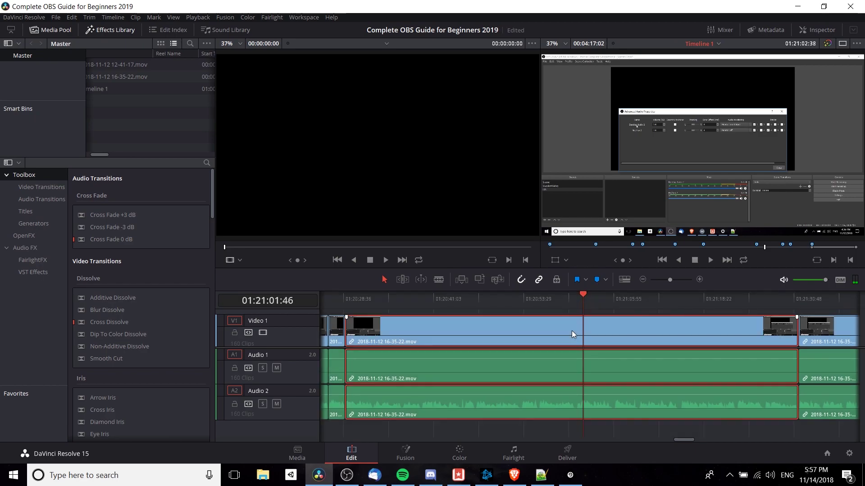
left_click(608, 432)
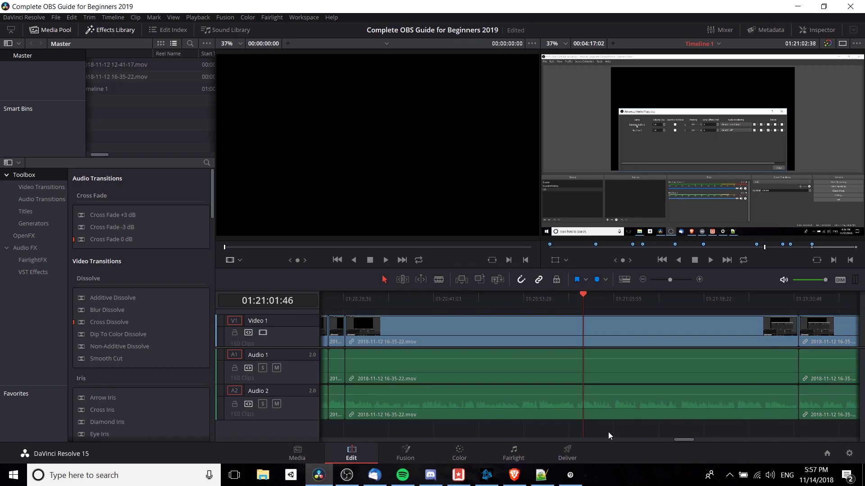
Add a red marker, Marker 11, at 01:21:01:46 and rest the playhead on it
left_click(605, 280)
left_click(621, 347)
left_click(576, 279)
left_click_drag(506, 297, 583, 299)
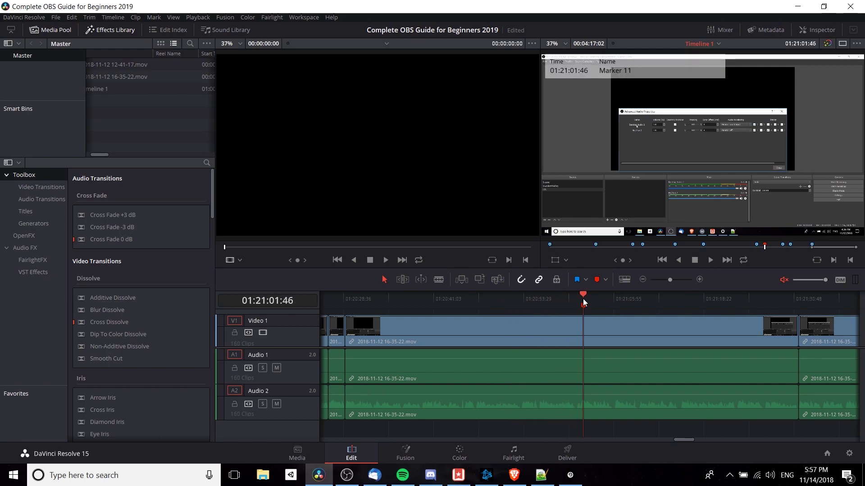
mouse_move(583, 298)
left_mouse_down()
mouse_move(604, 296)
mouse_move(585, 307)
left_mouse_up()
Rename Marker 11 to 'Export Break 5' with the note 'In Between Clip' and save it
double_click(584, 305)
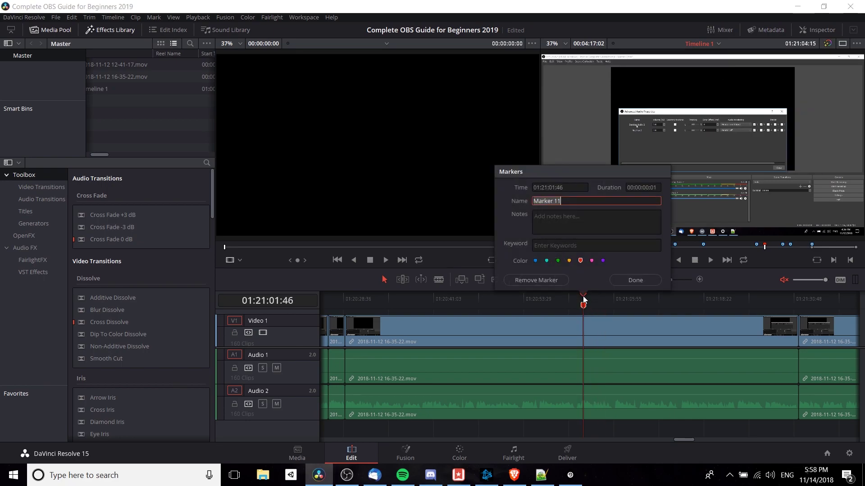
type("Export Break 5")
key("Tab")
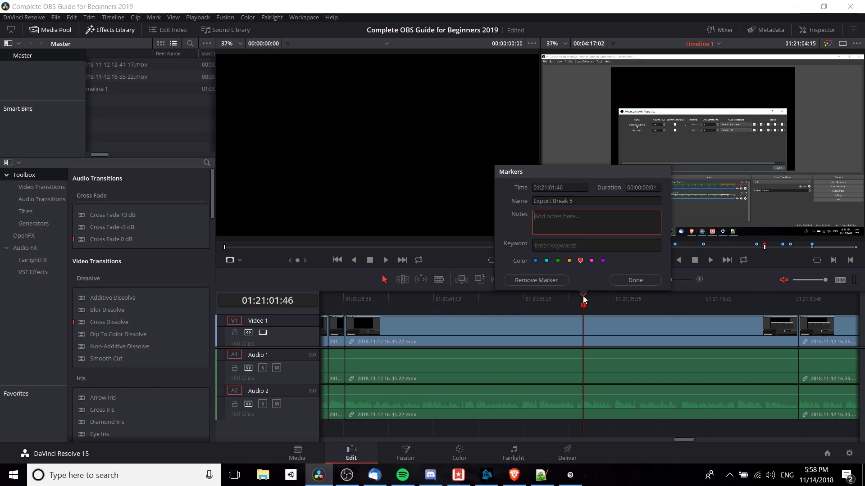
type("In Between Clip")
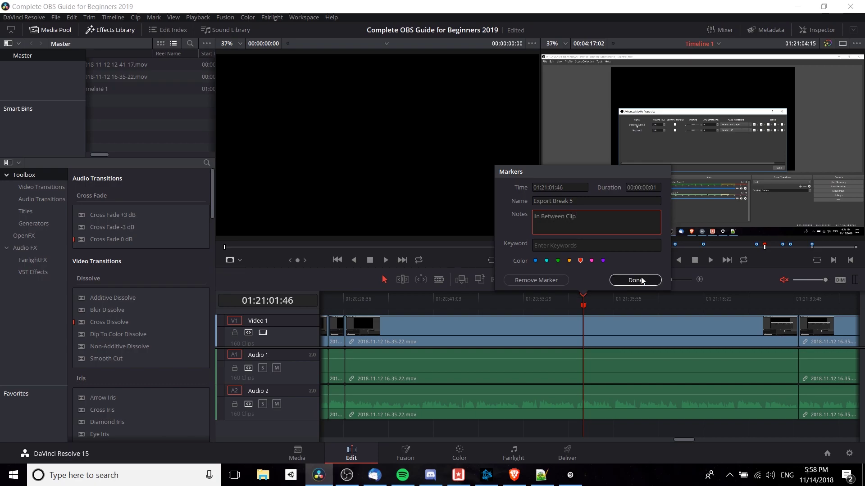
left_click(635, 280)
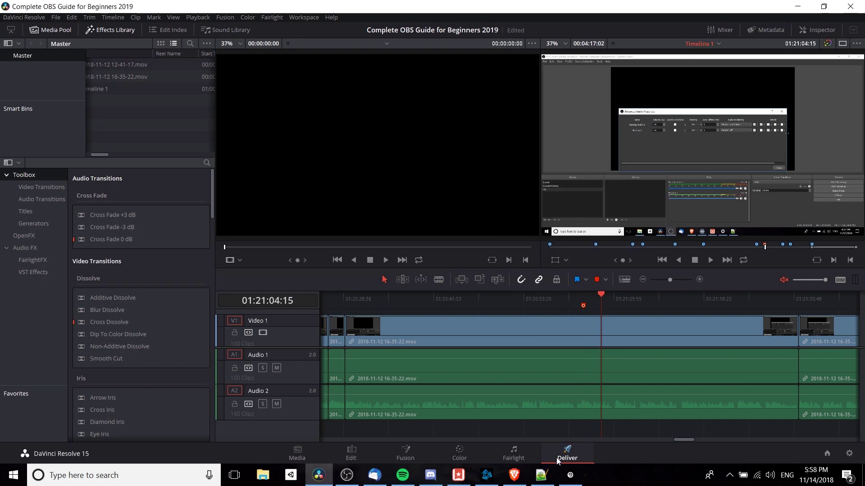
On the Deliver page, set the render In point at the red Export Break 5 marker (01:21:01:46)
left_click(566, 452)
left_click_drag(440, 319, 435, 318)
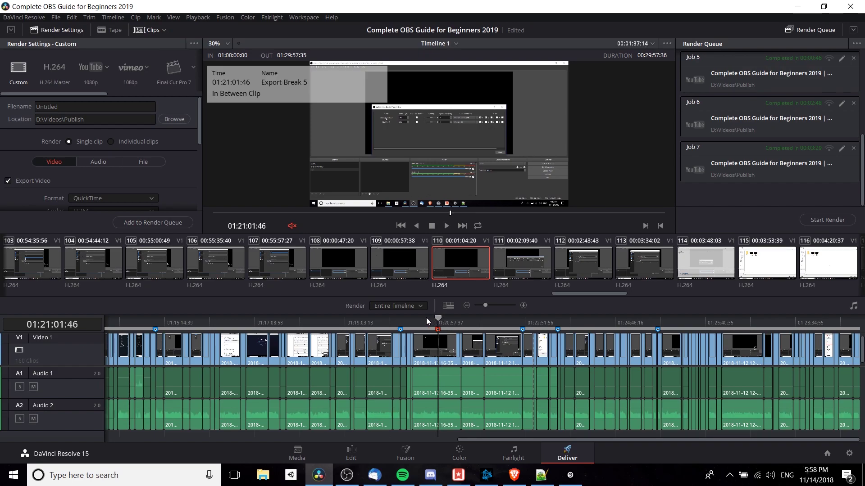
left_click(426, 317)
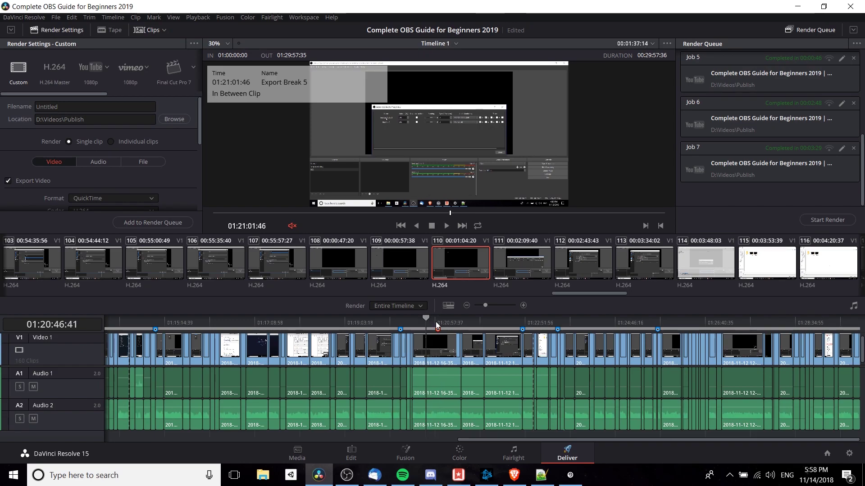
left_click(438, 322)
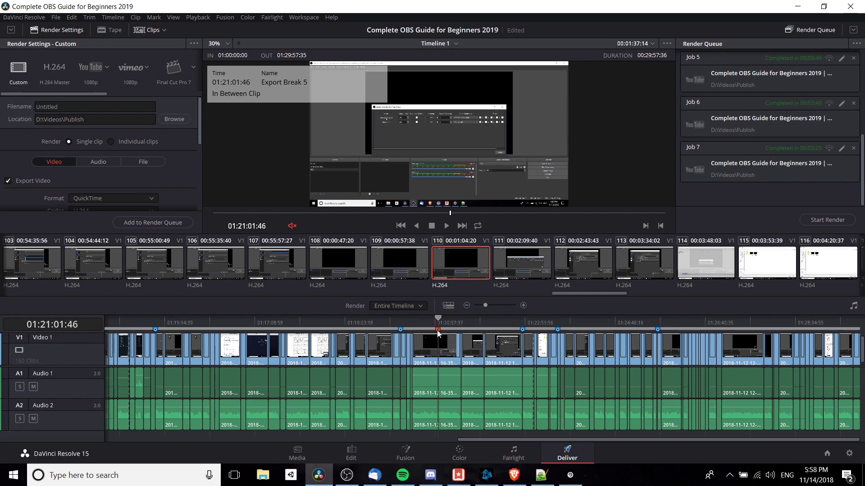
key("i")
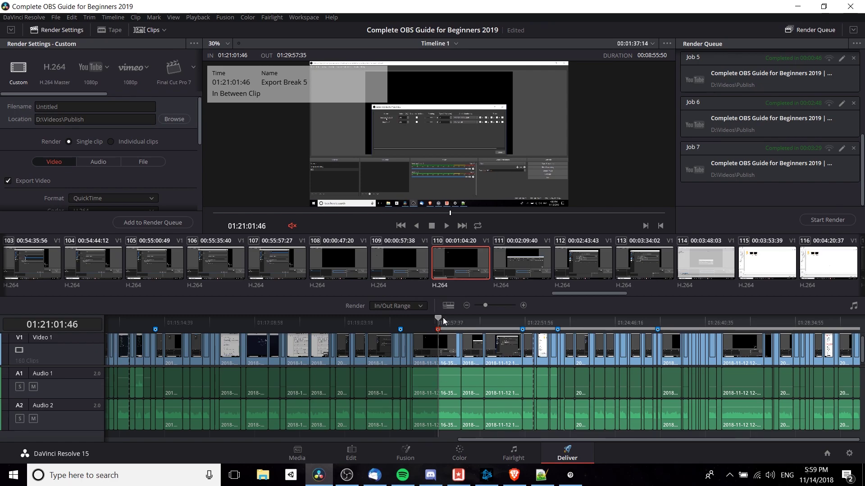
Set the render Out point at Marker 1 (01:22:49:04), giving a 00:01:47:19 range
left_click_drag(436, 320, 522, 319)
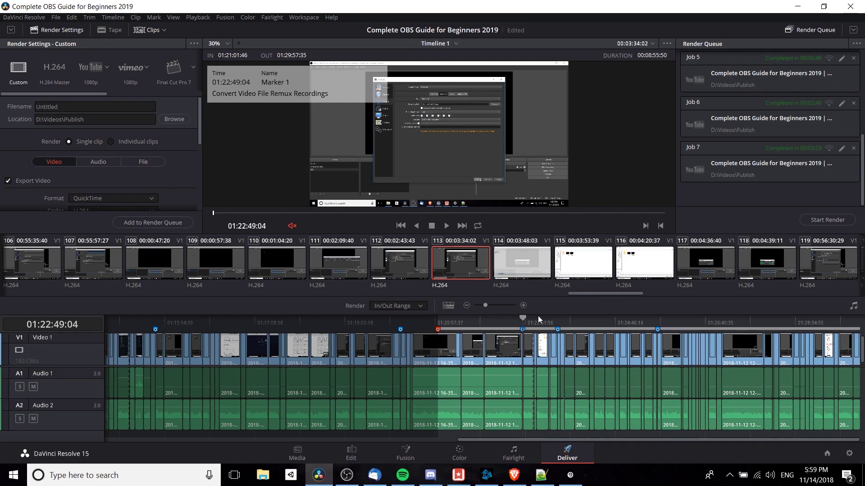
key("o")
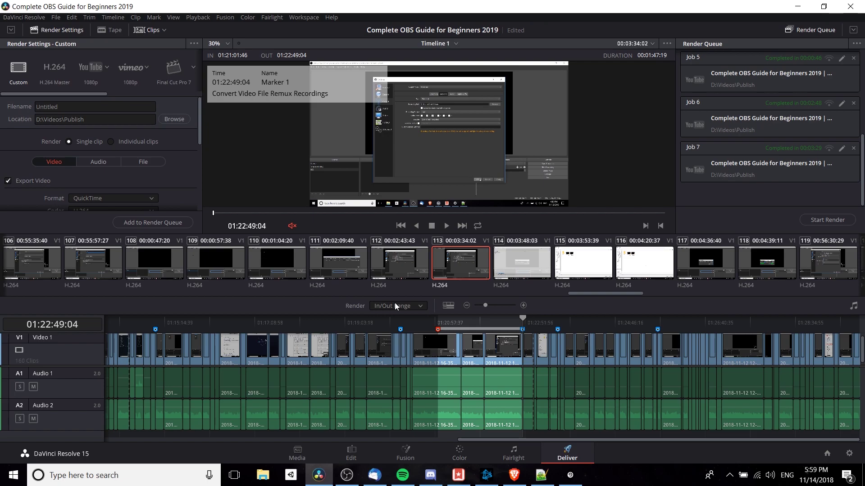
Queue the first range as Job 8 using the YouTube 1080p preset and filename TESTRENDER
left_click(99, 83)
left_click(87, 106)
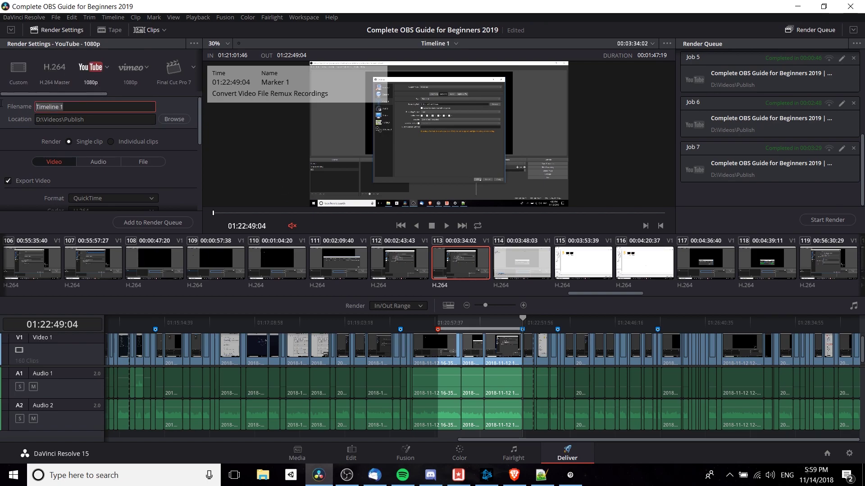
type("TESTRENDER")
scroll(167, 160, "down", 2)
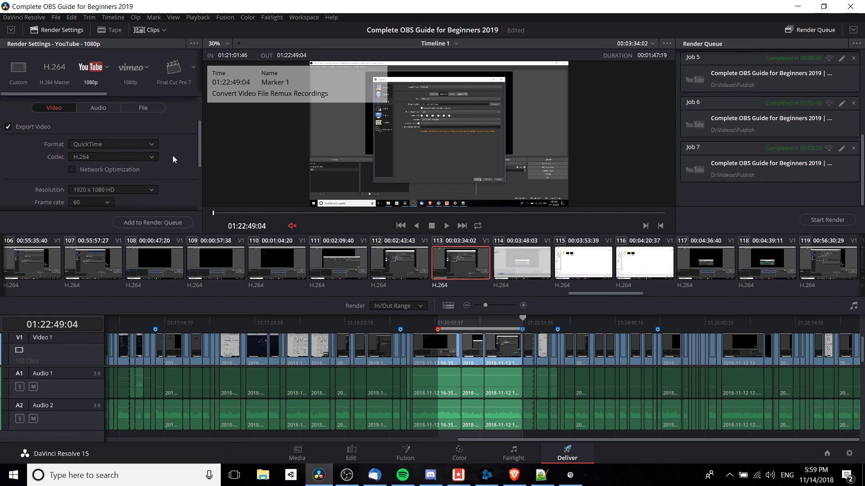
left_click(161, 222)
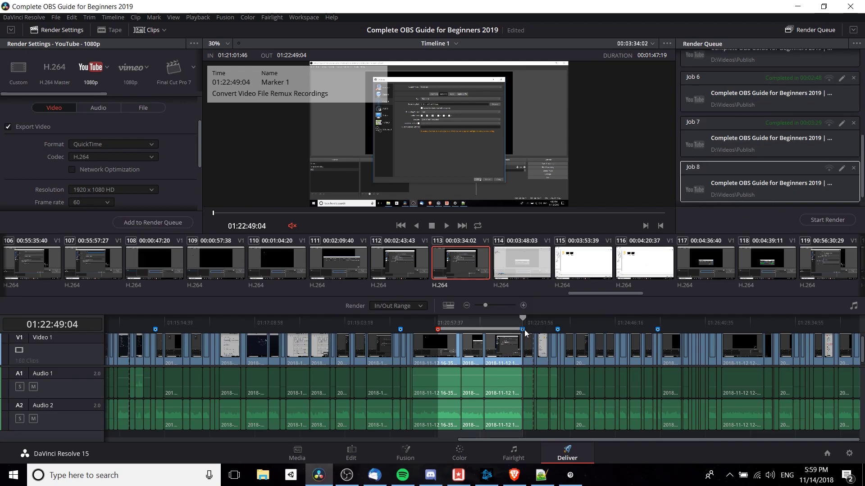
Set a new render range from 01:22:49:04 to Marker 3 at 01:23:33:52
key("i")
left_click_drag(543, 322, 559, 321)
key("o")
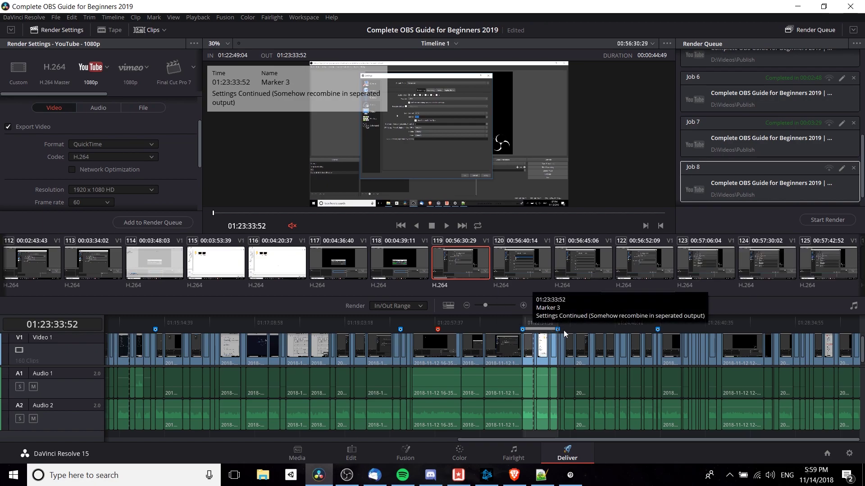
Rename the output file to TESTRENDER2_ and queue the range as Job 9
scroll(164, 180, "up", 2)
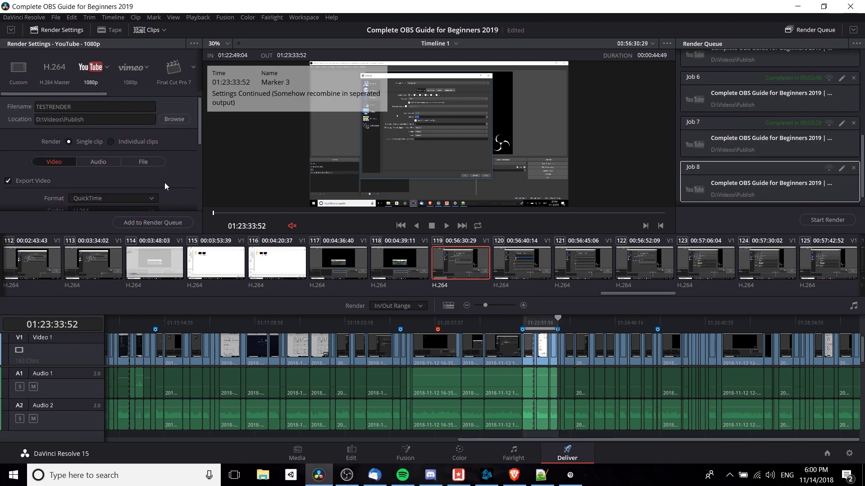
left_click(93, 108)
key("ctrl+a")
key("BackSpace")
type("TES")
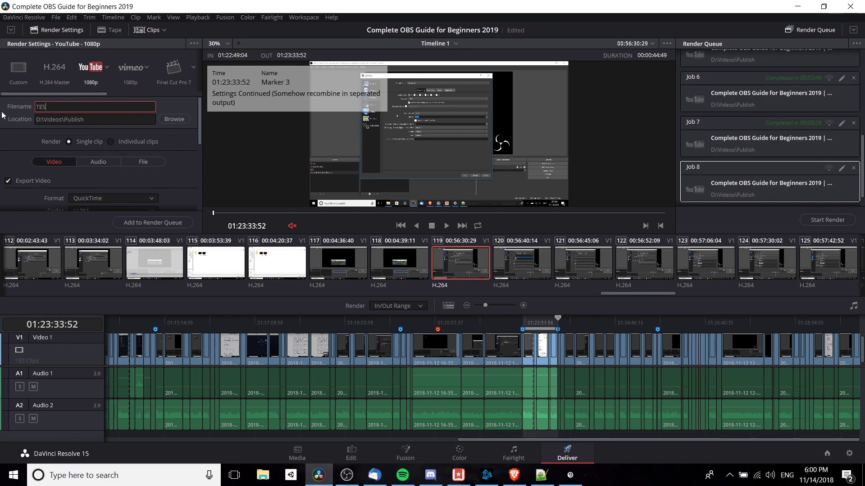
type("TRENDER2_")
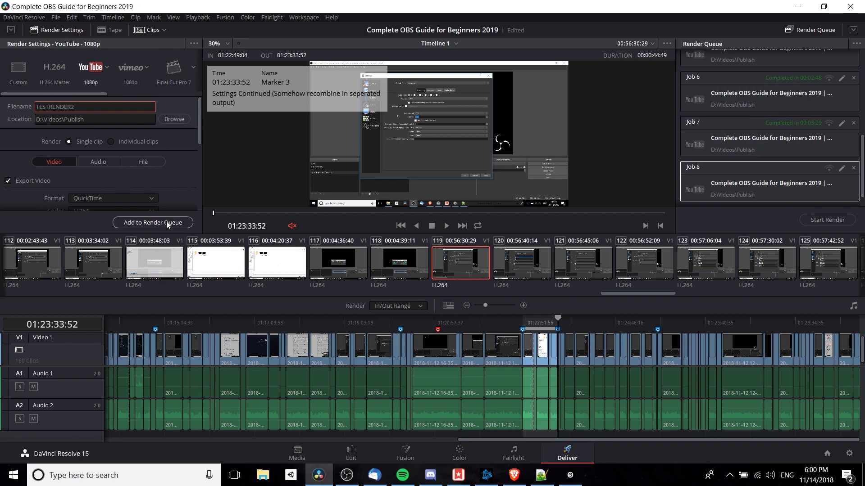
left_click(171, 223)
left_click(764, 155)
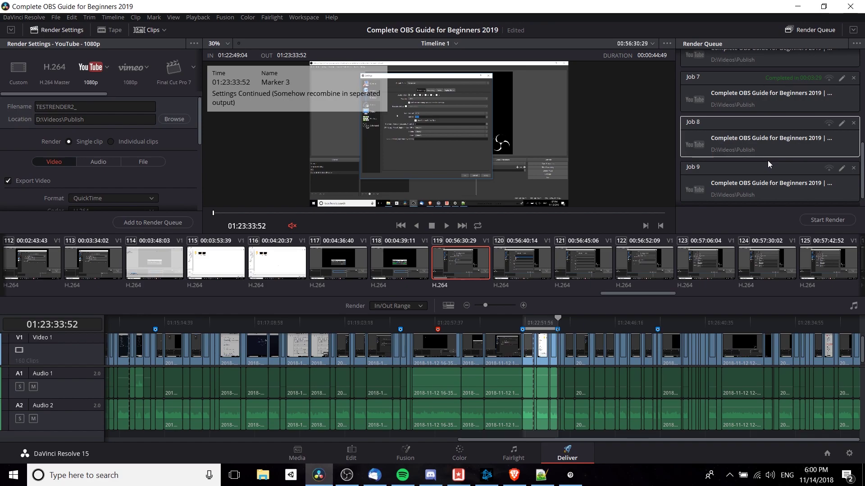
Start rendering both queued jobs, Job 8 and Job 9
left_click(831, 220)
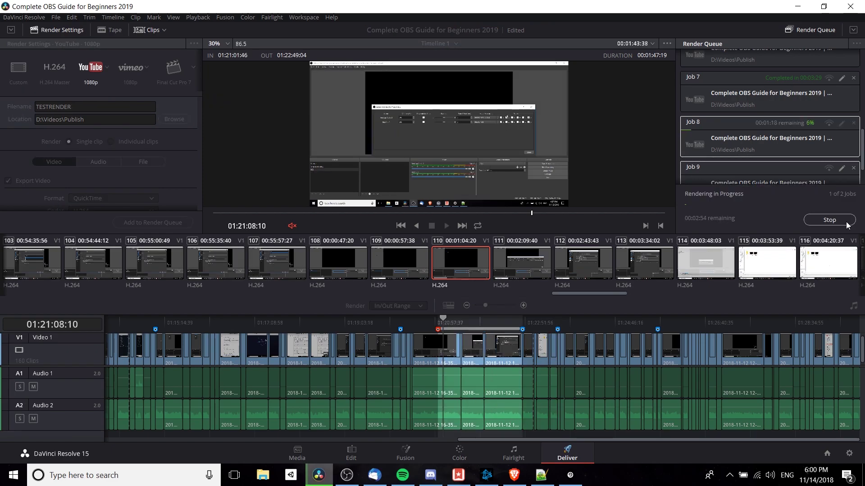